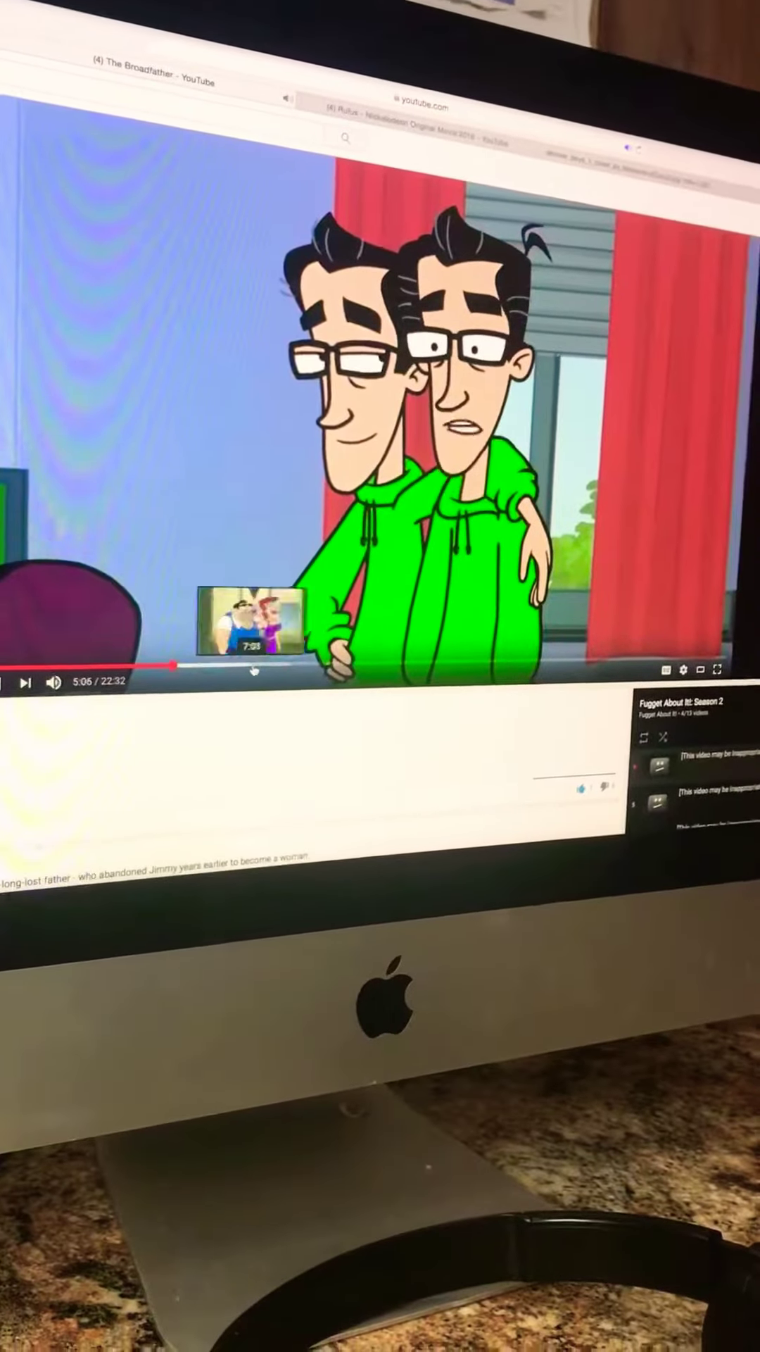
Seek the cartoon episode from 5:06 to about 6:28 on the progress bar
left_click(244, 663)
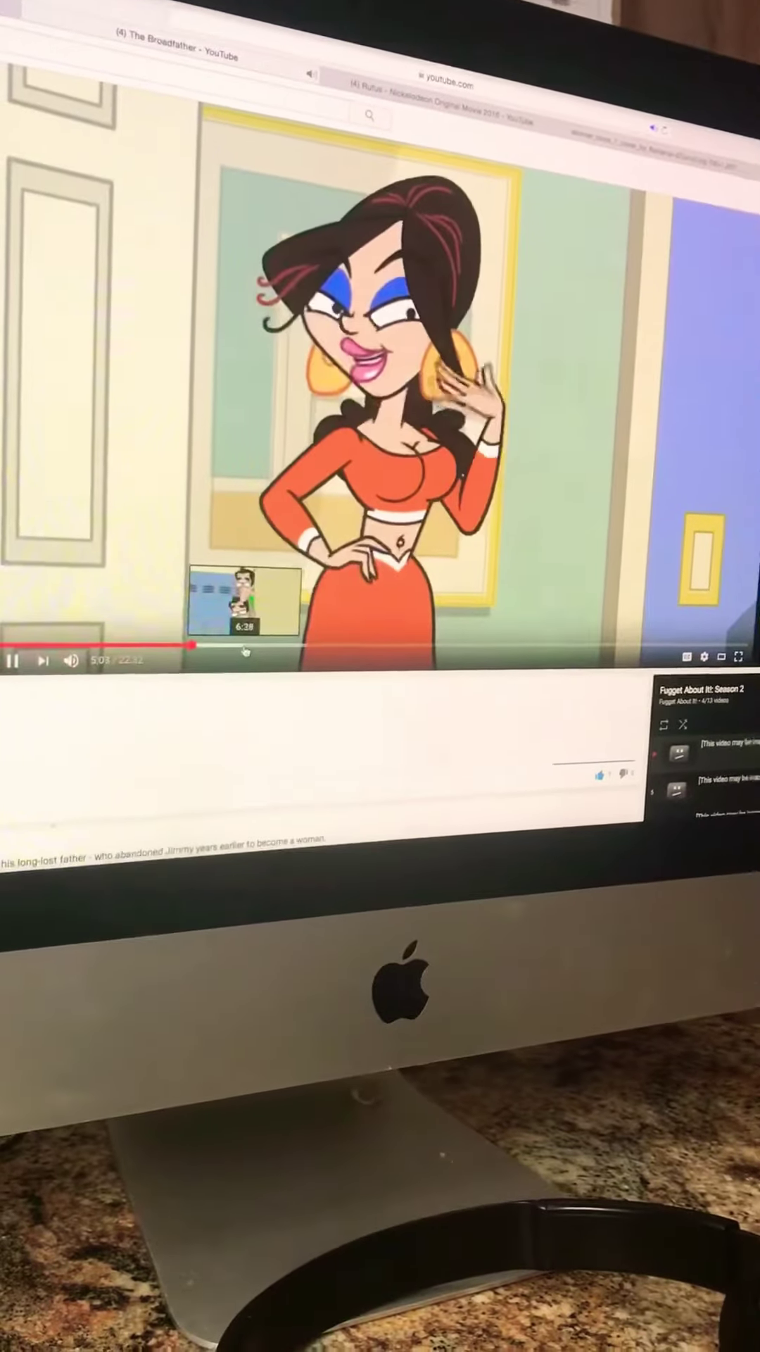